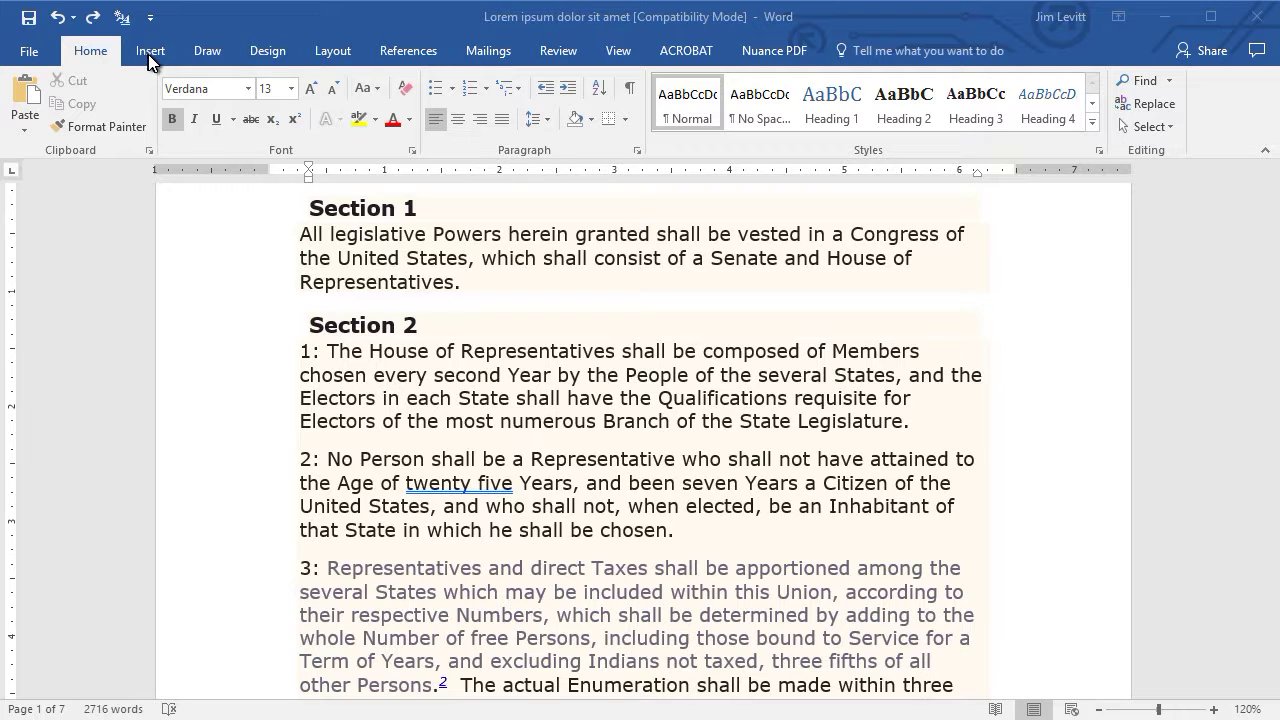
- Switch Word's ribbon to the Insert tab
{"action": "left_click", "coordinate": [151, 52]}
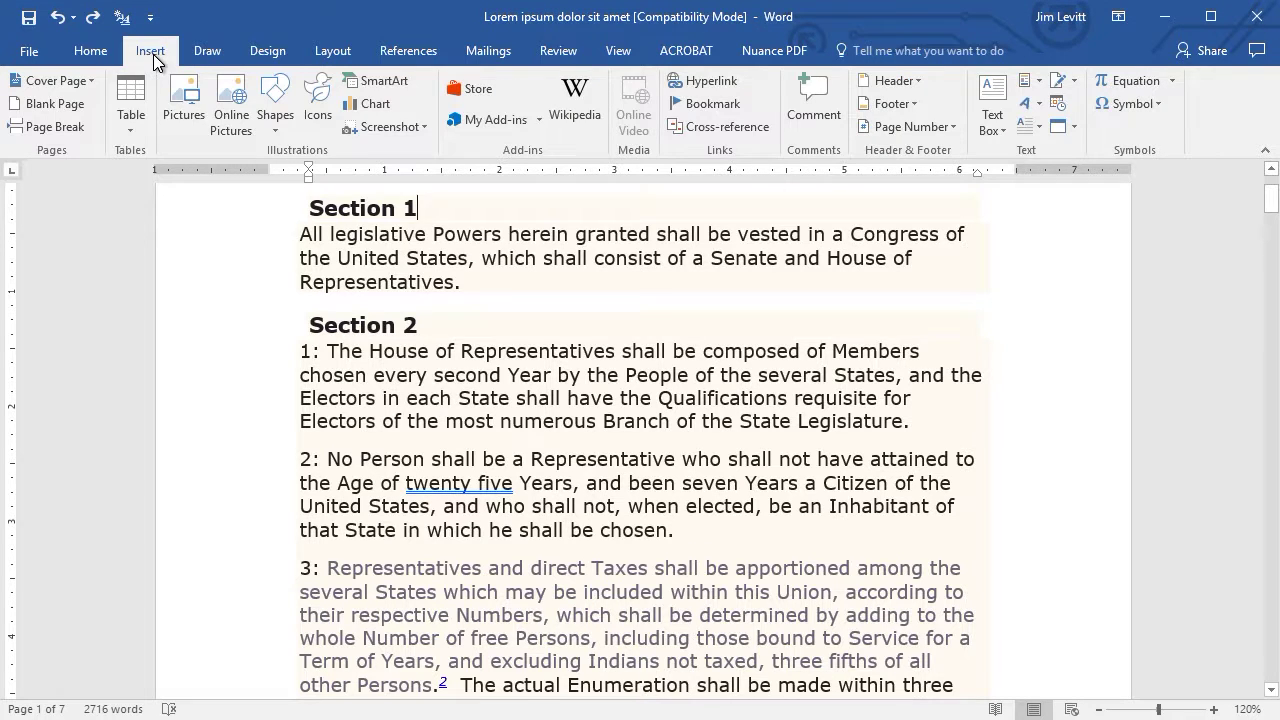
- Insert the Sea Galilee 5 photo from the Pictures folder at 4.33" by 6.5"
{"action": "left_click", "coordinate": [184, 105]}
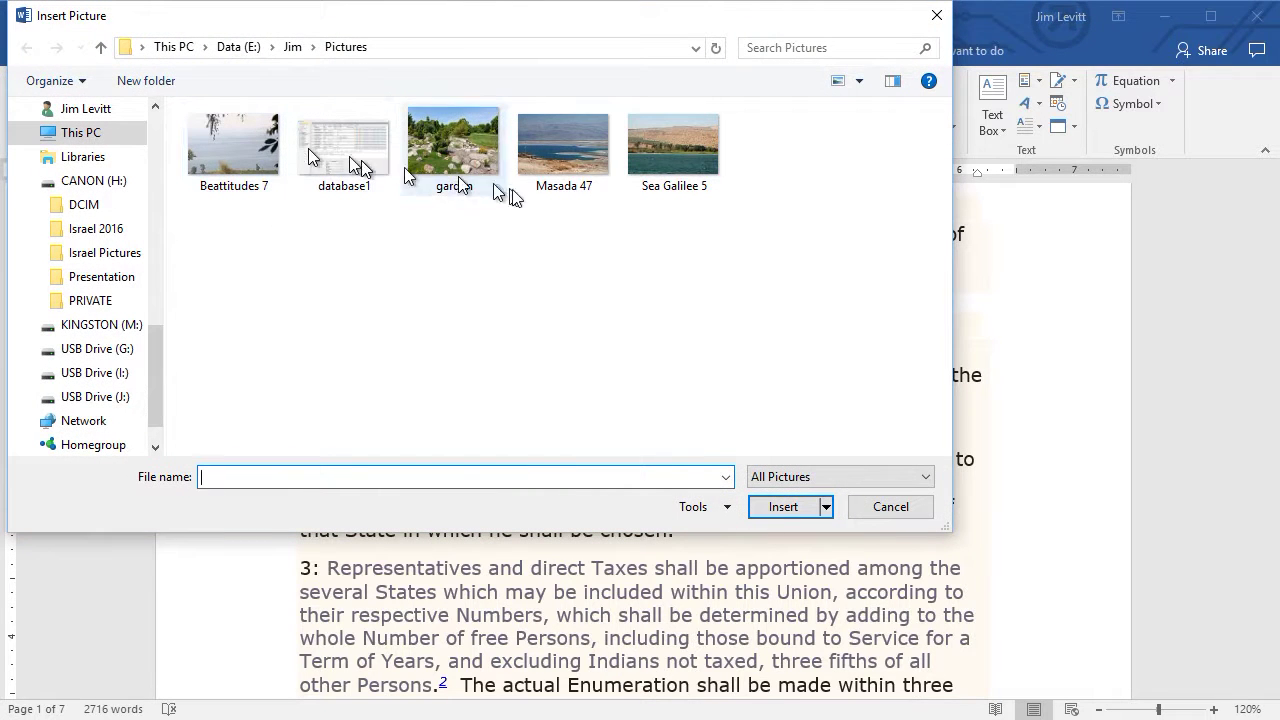
{"action": "left_click", "coordinate": [700, 160]}
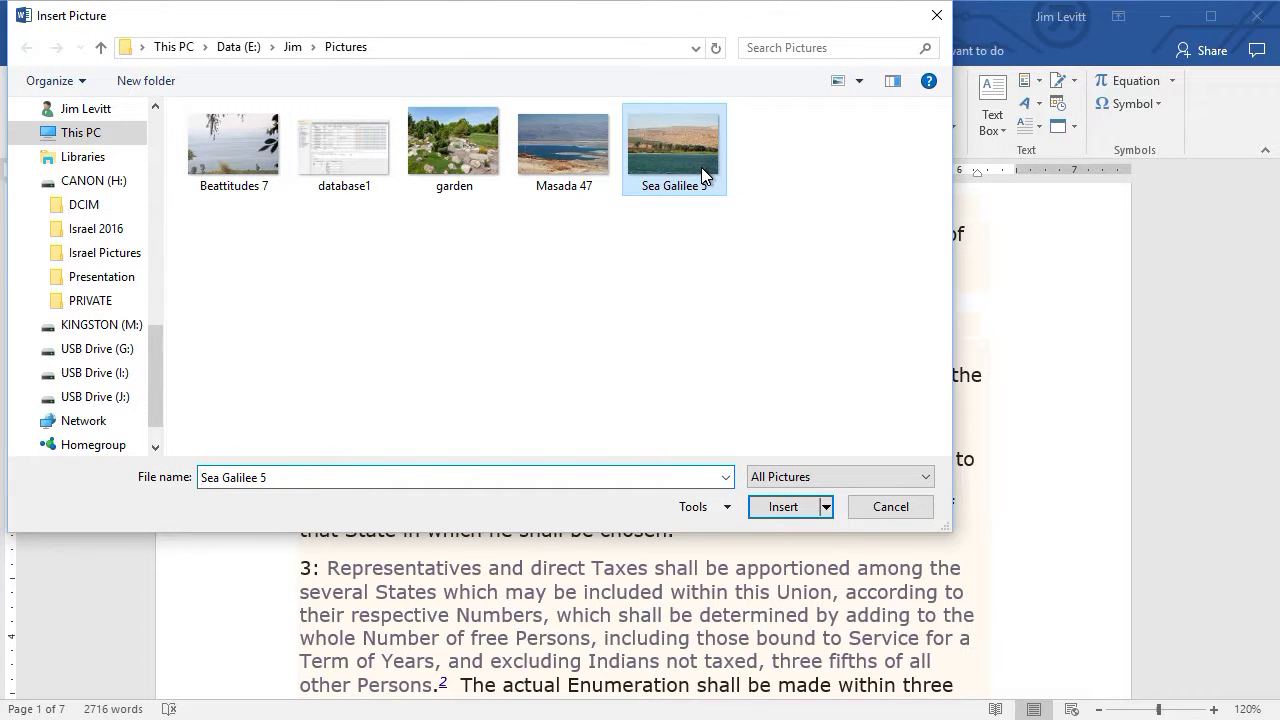
{"action": "left_click", "coordinate": [800, 511]}
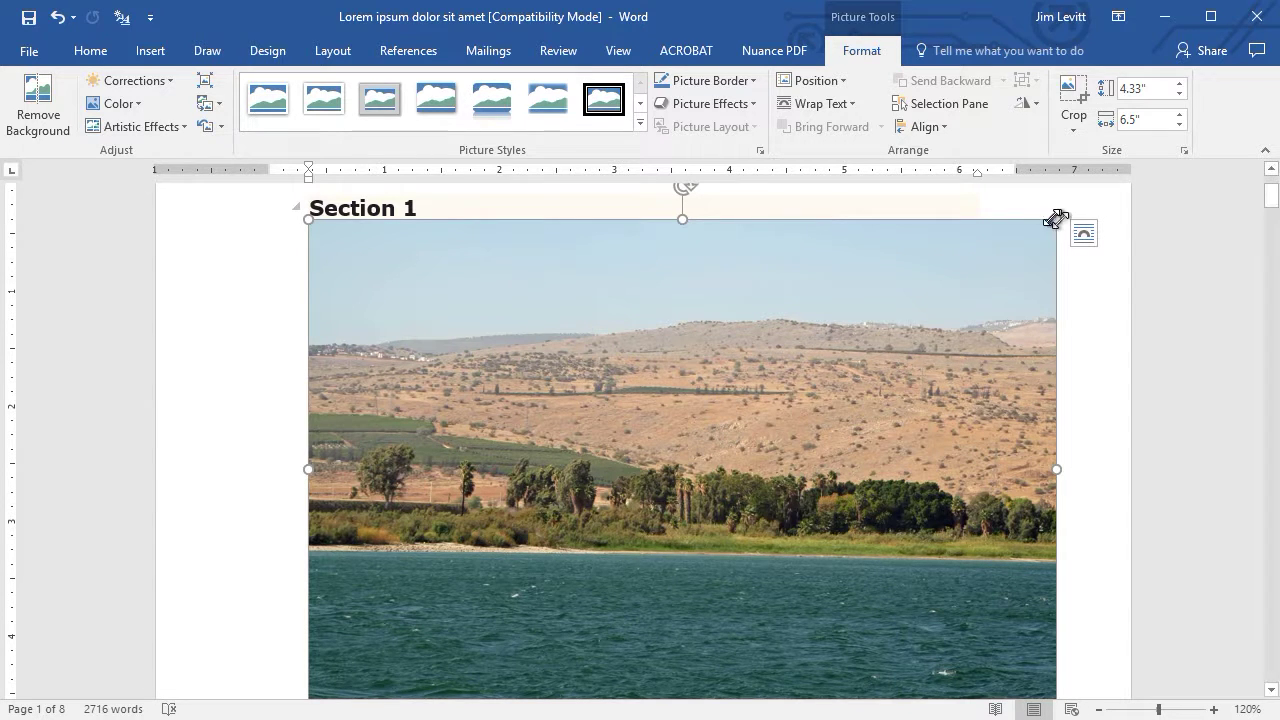
- Scale the lake photo down from its corner to 2.46" by 3.69"
{"action": "left_click_drag", "start_coordinate": [1056, 219], "coordinate": [600, 348]}
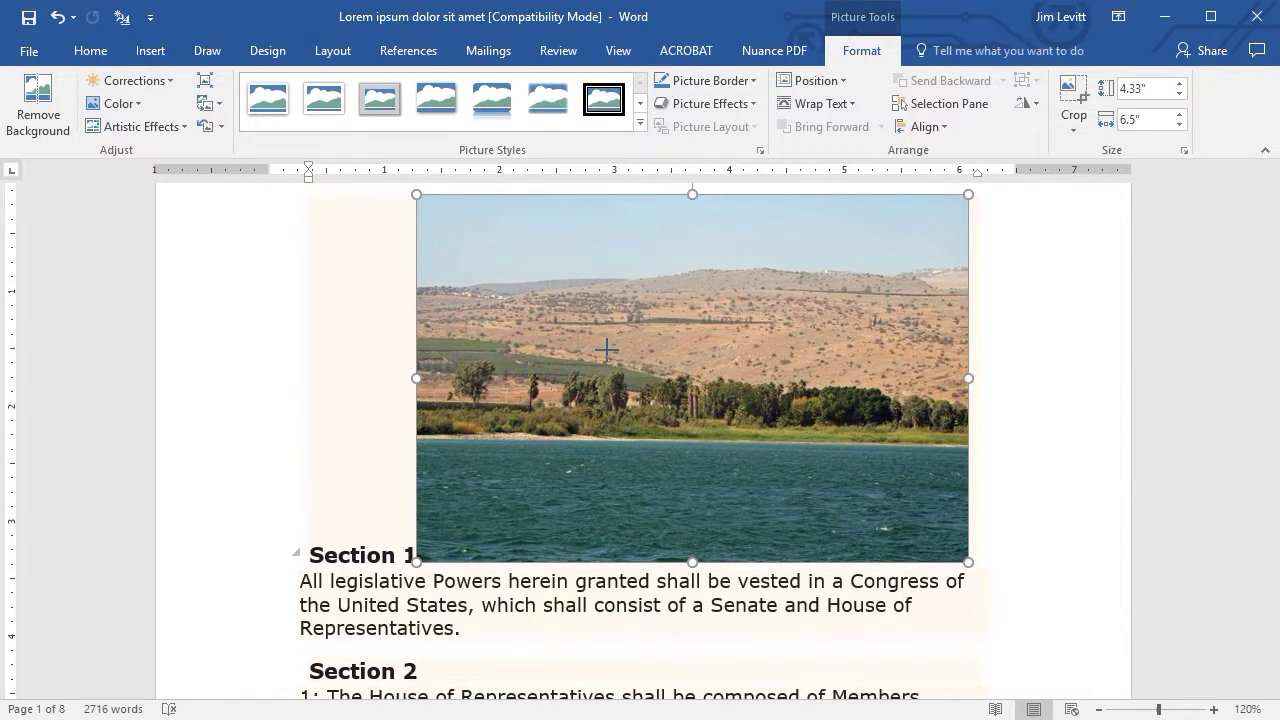
{"action": "left_click_drag", "start_coordinate": [968, 196], "coordinate": [843, 210]}
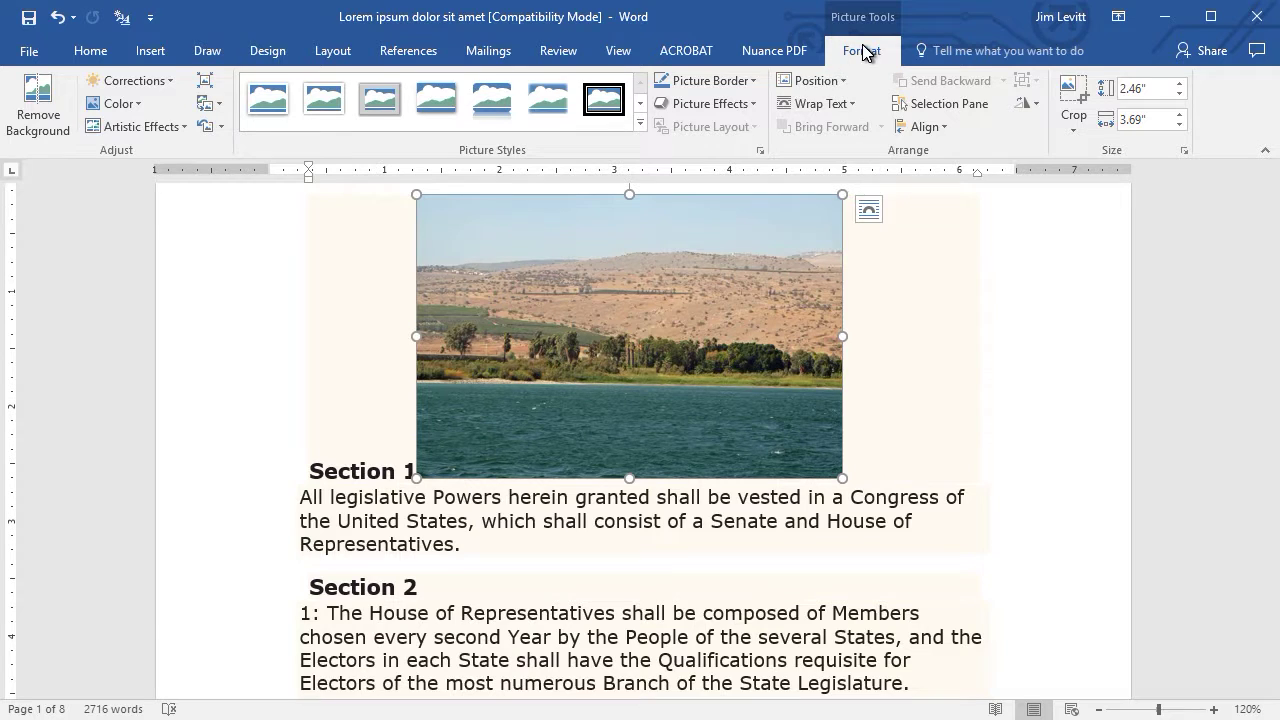
- Drag the lake photo down through the text to sit beneath clause 2 of Section 2
{"action": "left_click", "coordinate": [811, 104]}
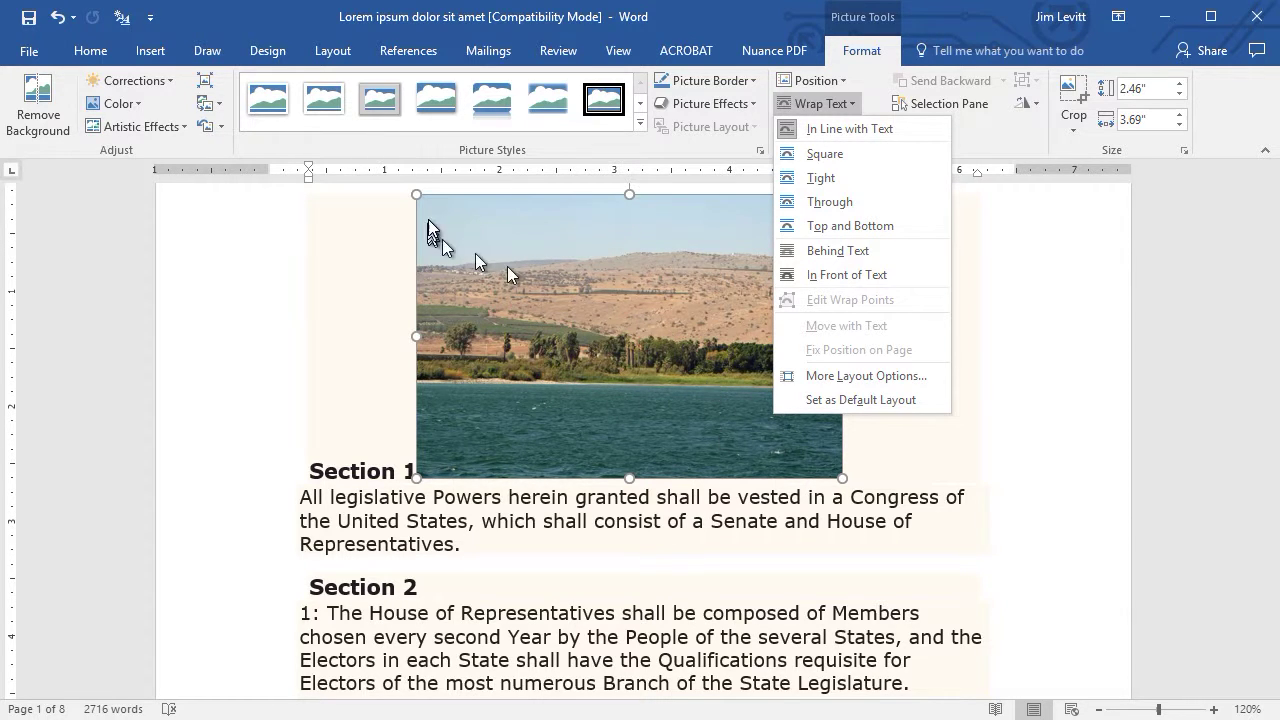
{"action": "left_click", "coordinate": [467, 232]}
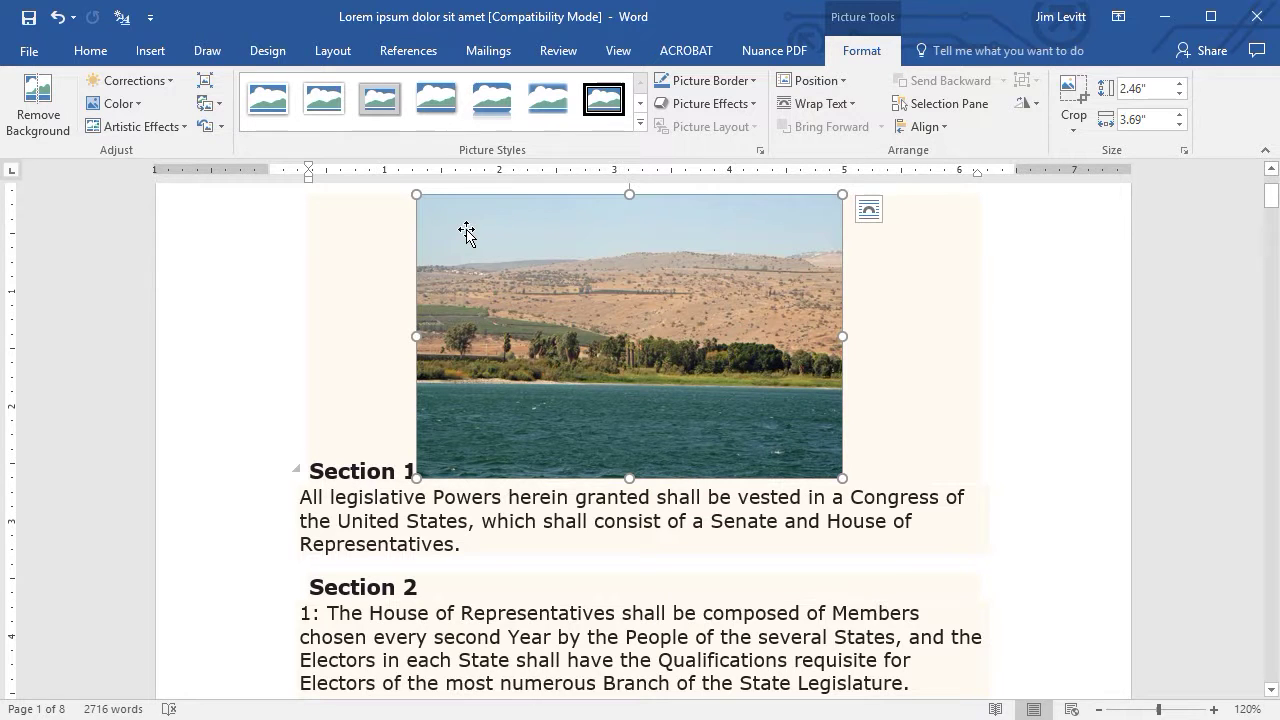
{"action": "left_click_drag", "start_coordinate": [467, 232], "coordinate": [481, 545]}
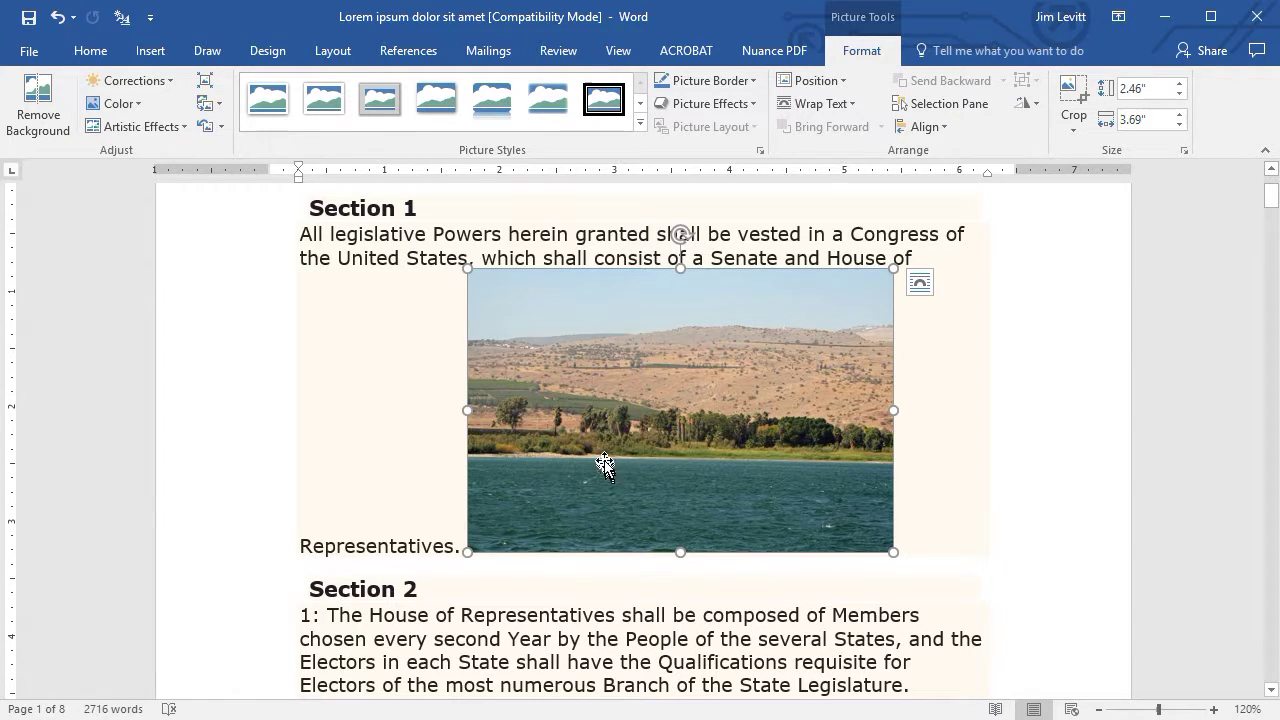
{"action": "left_click_drag", "start_coordinate": [606, 463], "coordinate": [281, 622]}
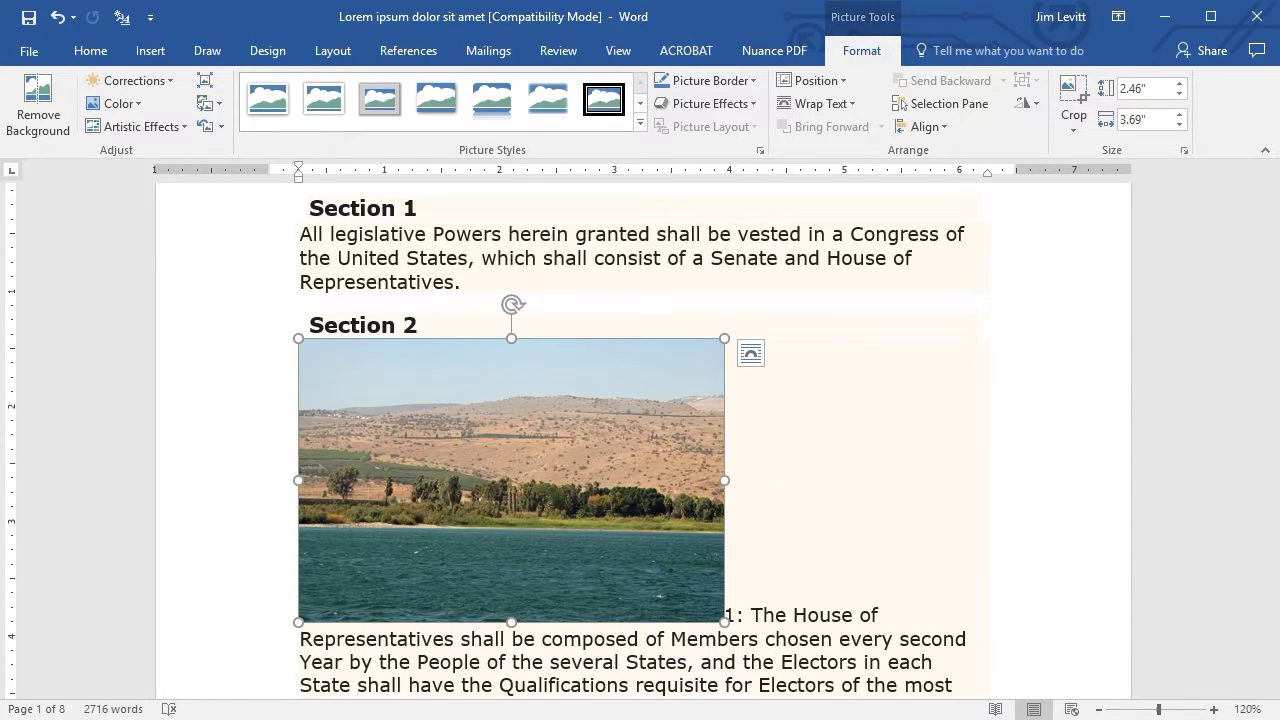
{"action": "mouse_move", "coordinate": [1273, 203]}
{"action": "left_mouse_down"}
{"action": "mouse_move", "coordinate": [1271, 258]}
{"action": "mouse_move", "coordinate": [1270, 215]}
{"action": "left_mouse_up"}
{"action": "left_click_drag", "start_coordinate": [568, 258], "coordinate": [760, 572]}
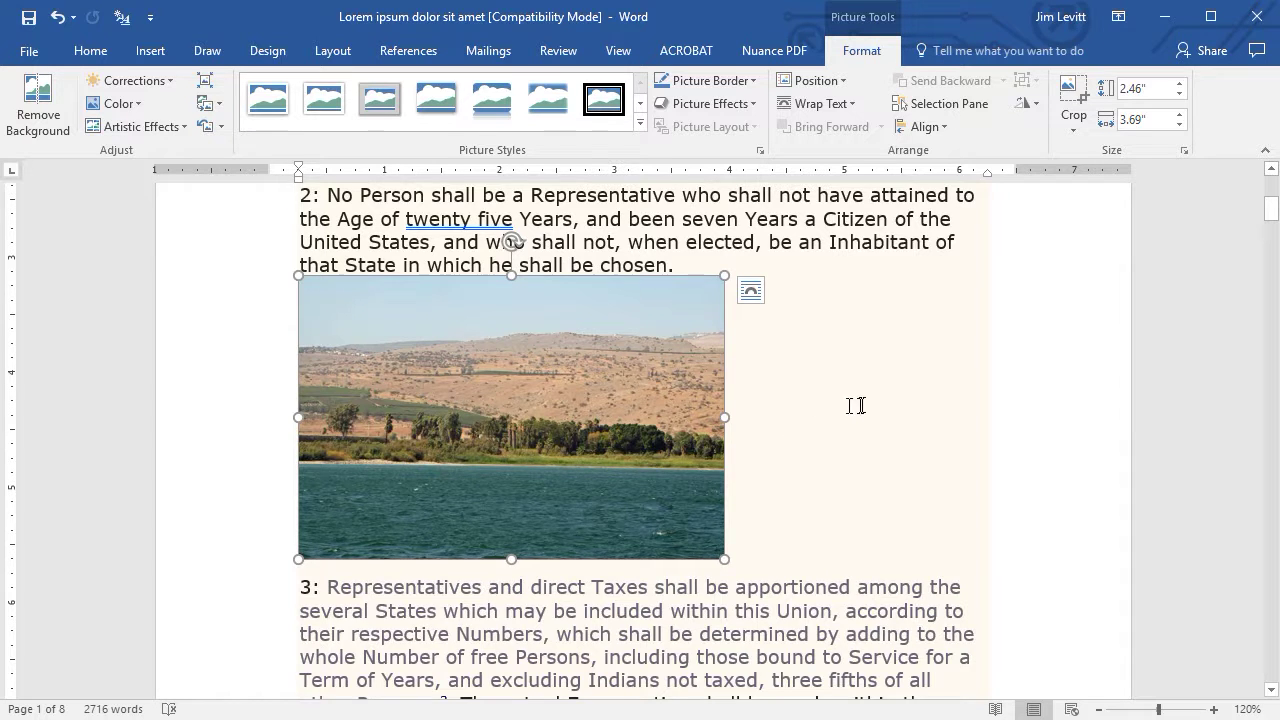
{"action": "scroll", "coordinate": [855, 405], "scroll_direction": "up", "scroll_amount": 4}
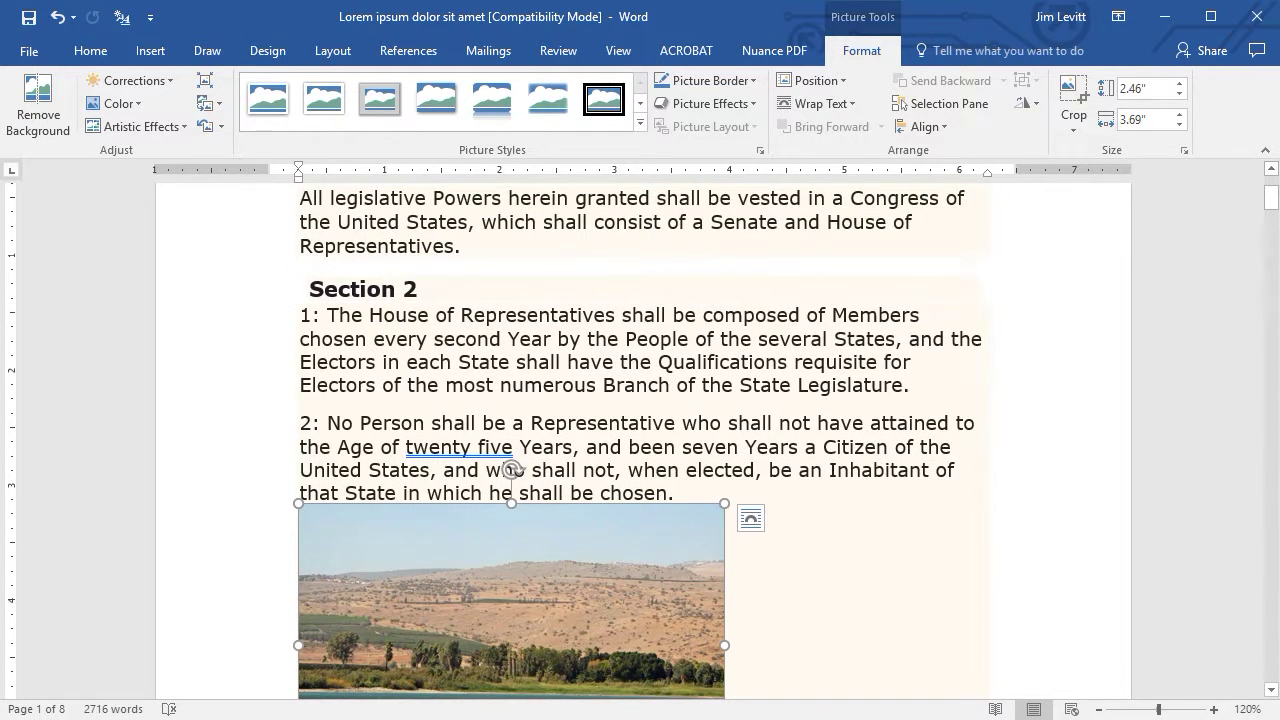
{"action": "scroll", "coordinate": [855, 405], "scroll_direction": "down", "scroll_amount": 1}
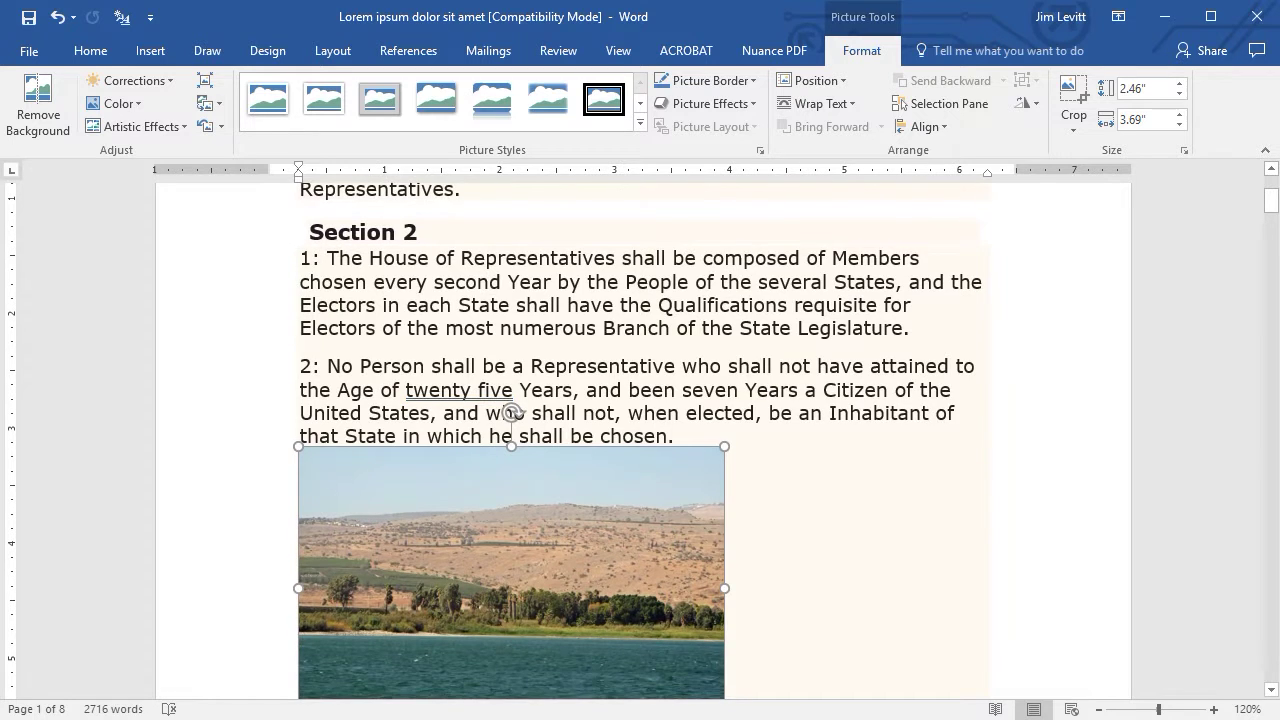
{"action": "scroll", "coordinate": [855, 405], "scroll_direction": "down", "scroll_amount": 1}
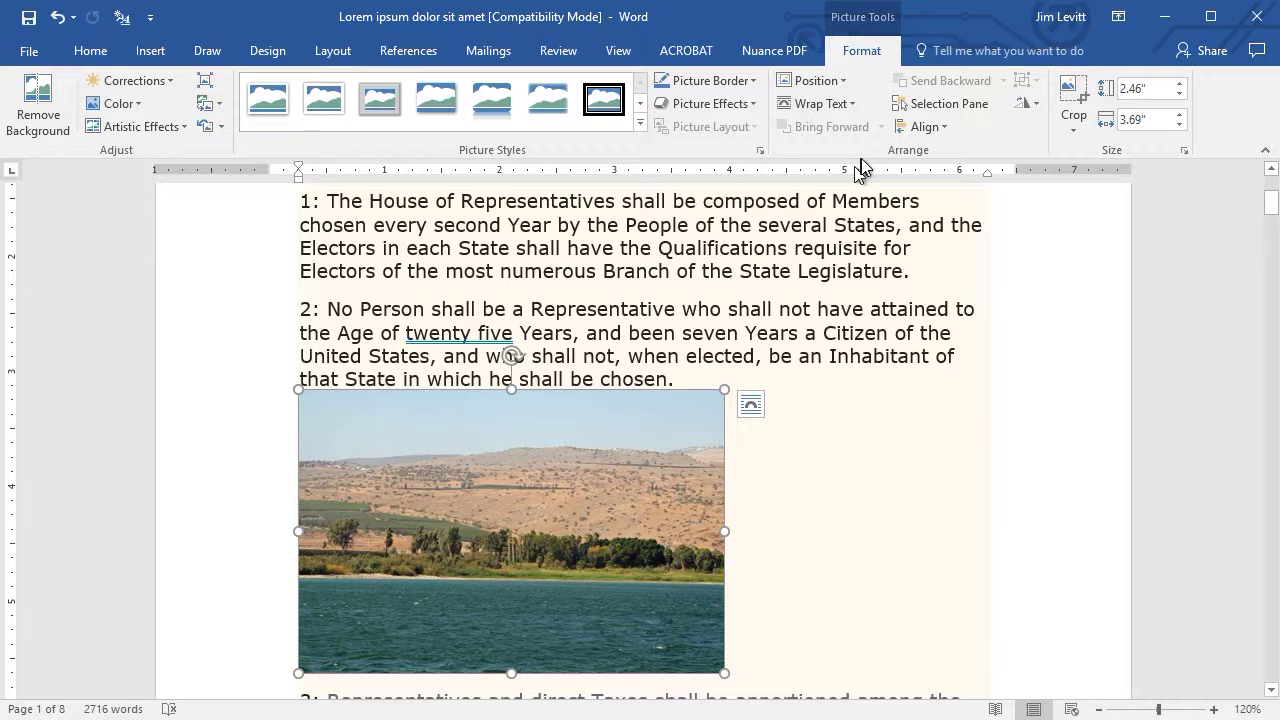
- Wrap clause 3 squarely around the lake photo and enlarge it to 2.71" by 4.07"
{"action": "left_click", "coordinate": [828, 106]}
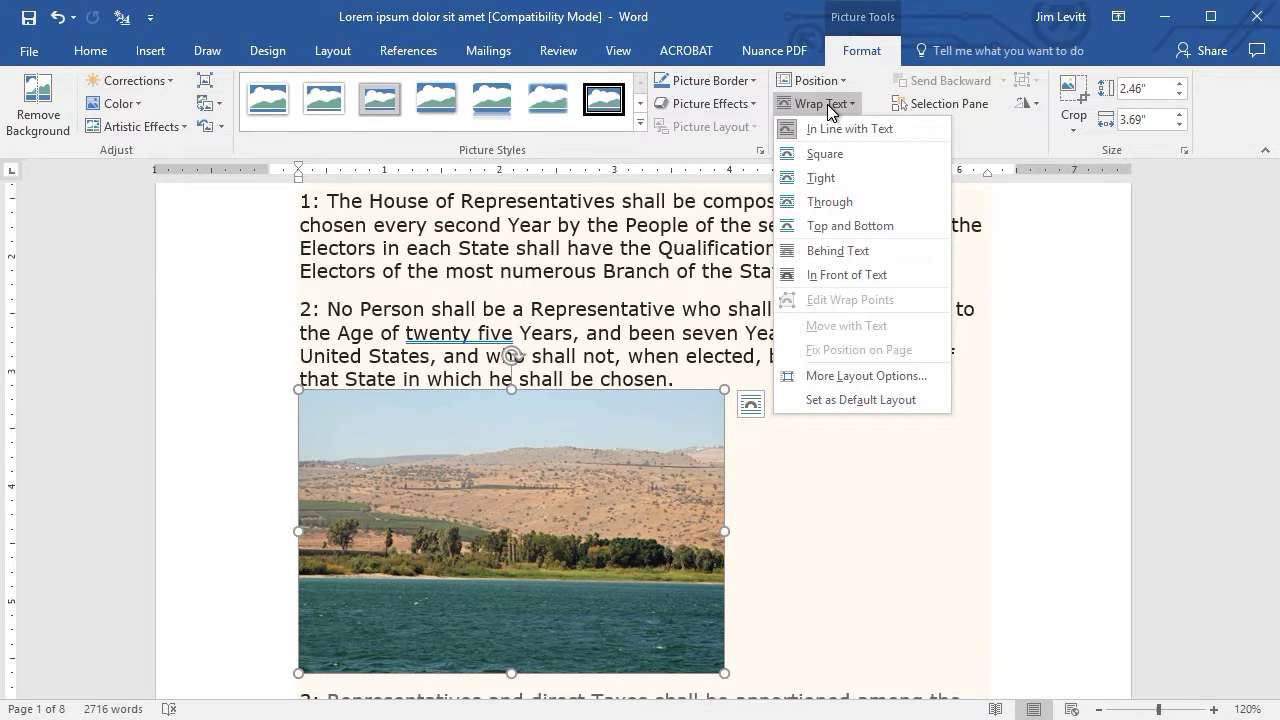
{"action": "left_click", "coordinate": [824, 155]}
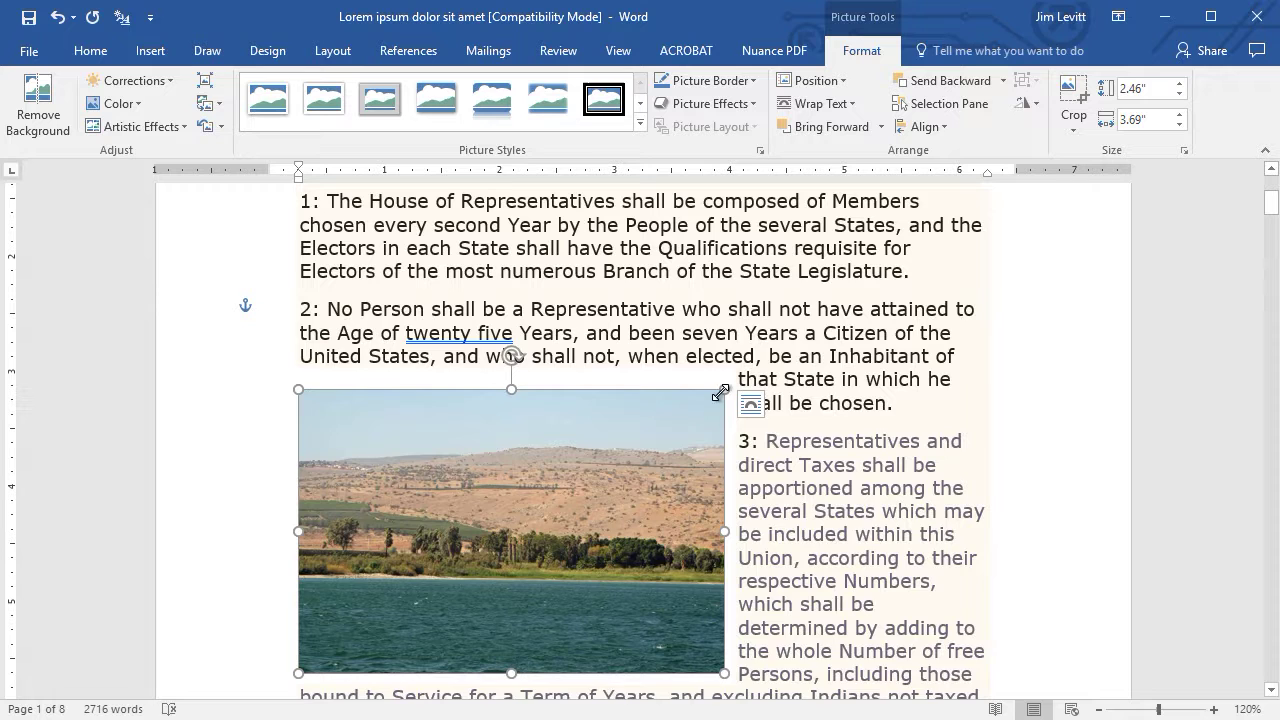
{"action": "left_click_drag", "start_coordinate": [725, 389], "coordinate": [767, 360]}
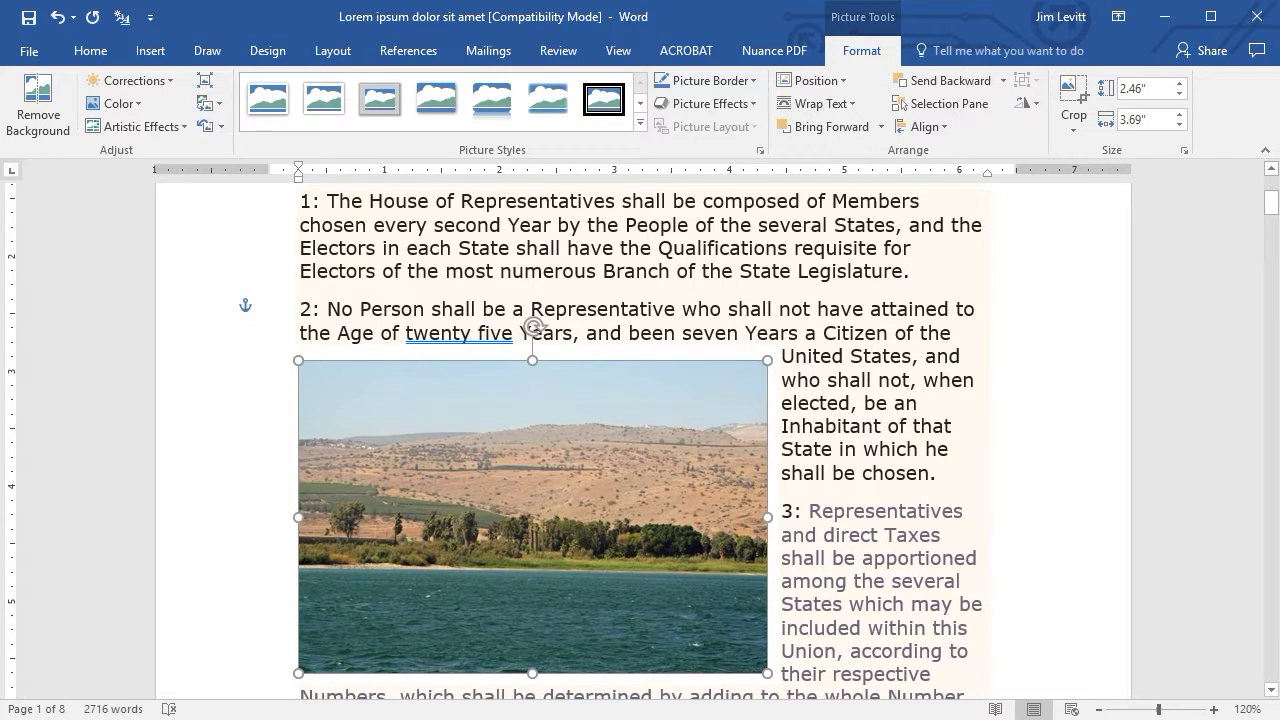
{"action": "left_click_drag", "start_coordinate": [540, 391], "coordinate": [539, 434]}
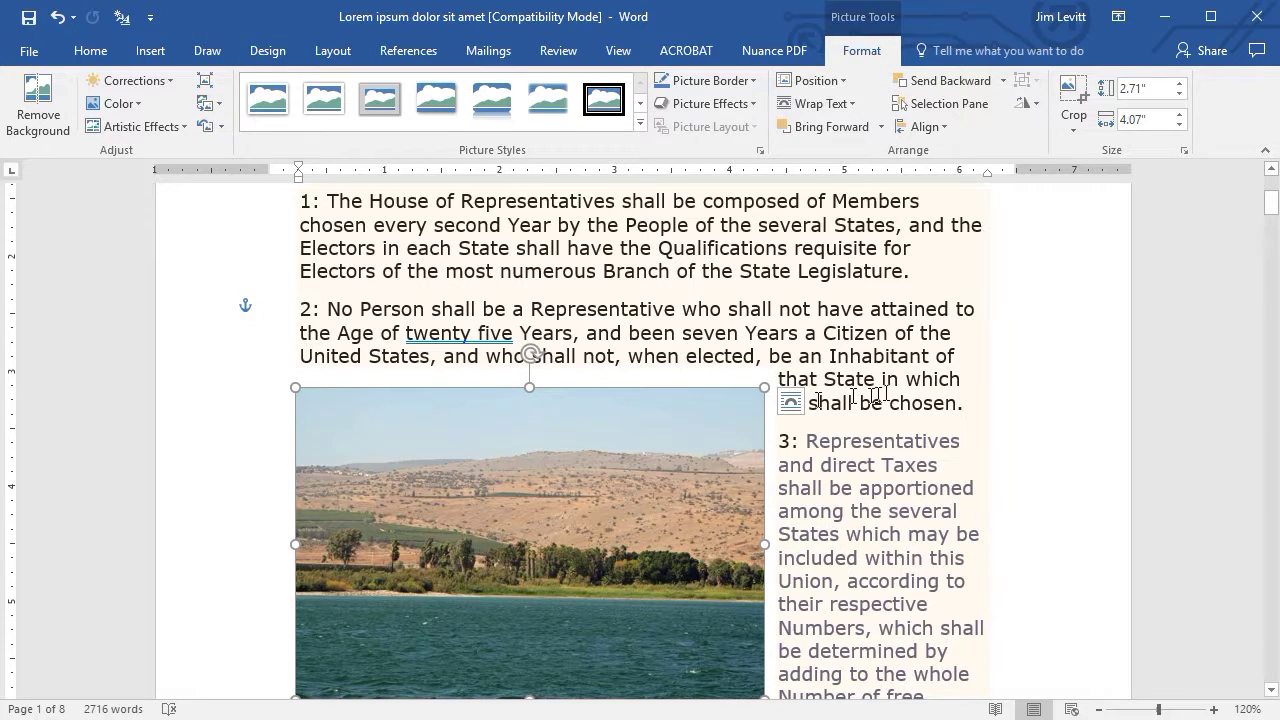
{"action": "left_click", "coordinate": [829, 105]}
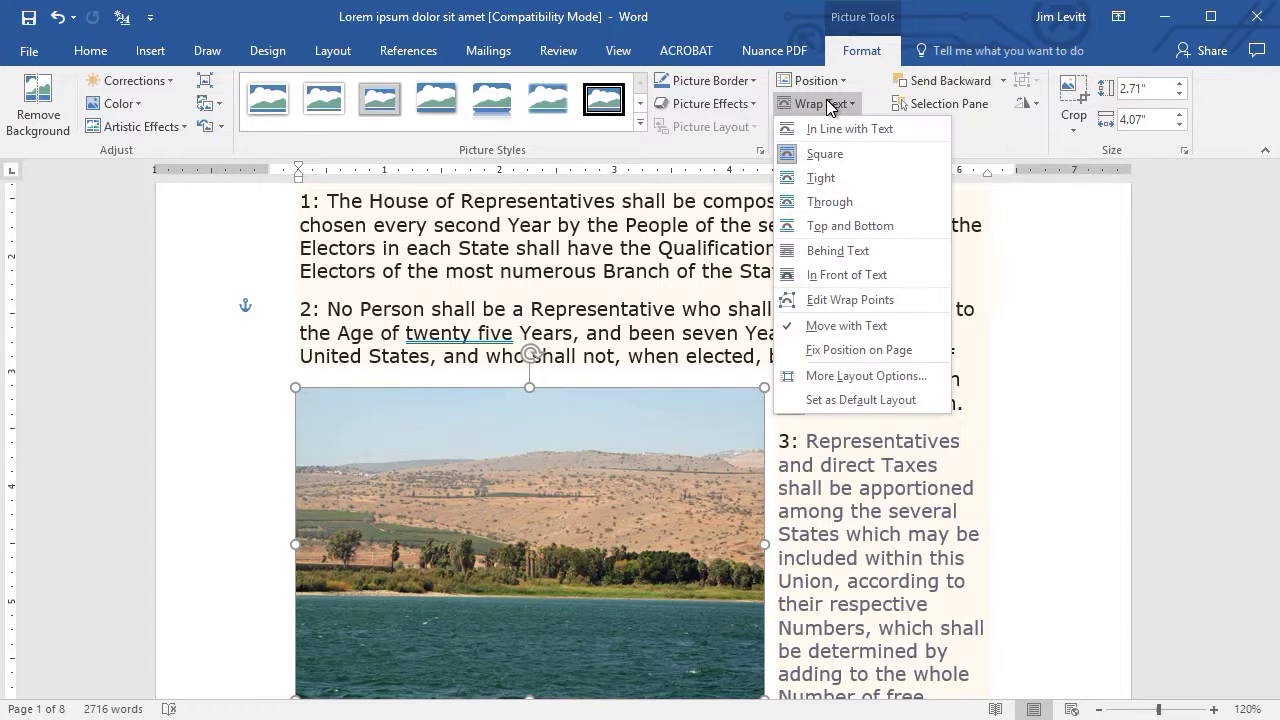
{"action": "left_click", "coordinate": [836, 178]}
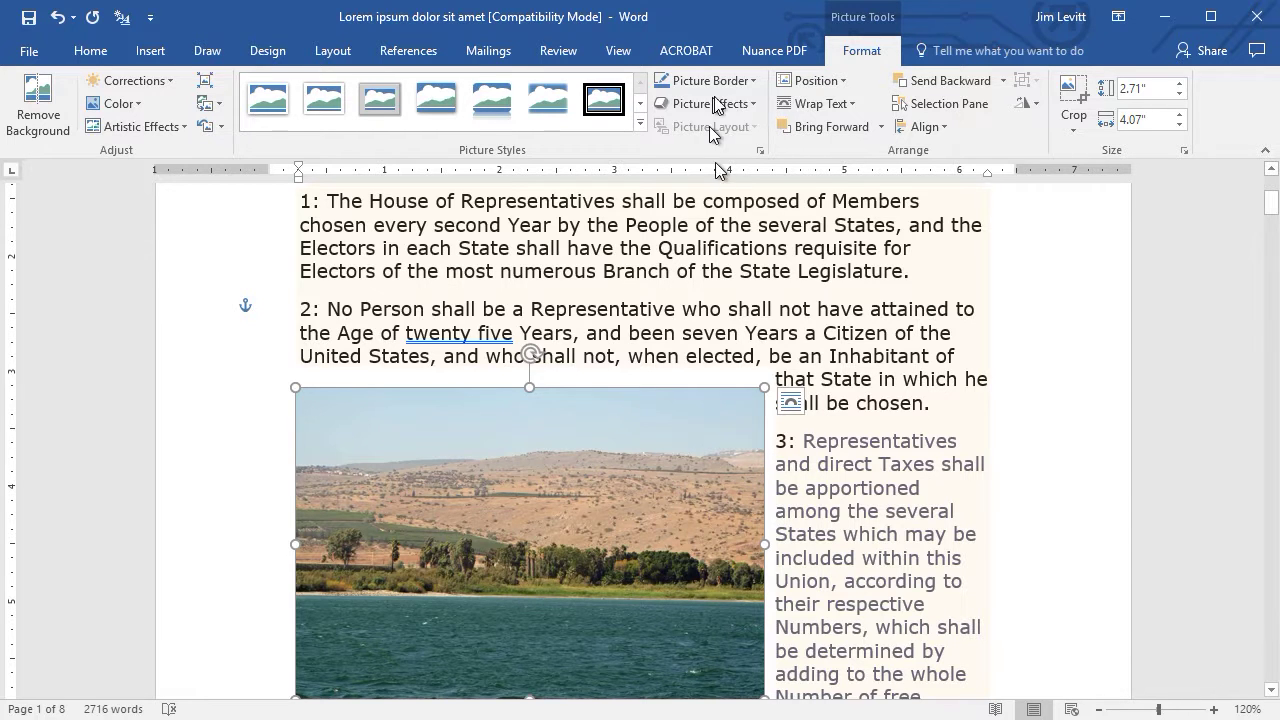
- Give the lake photo Top and Bottom wrapping, centred between clauses 2 and 3
{"action": "left_click", "coordinate": [839, 109]}
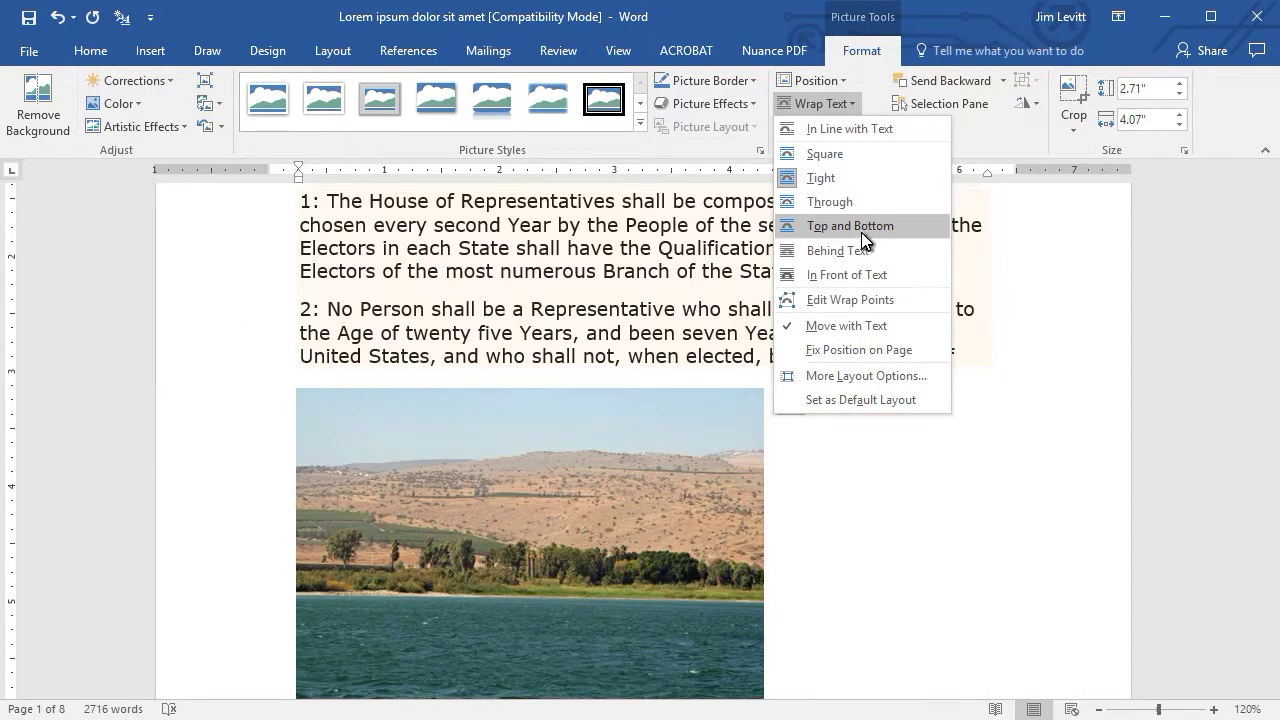
{"action": "left_click", "coordinate": [861, 227]}
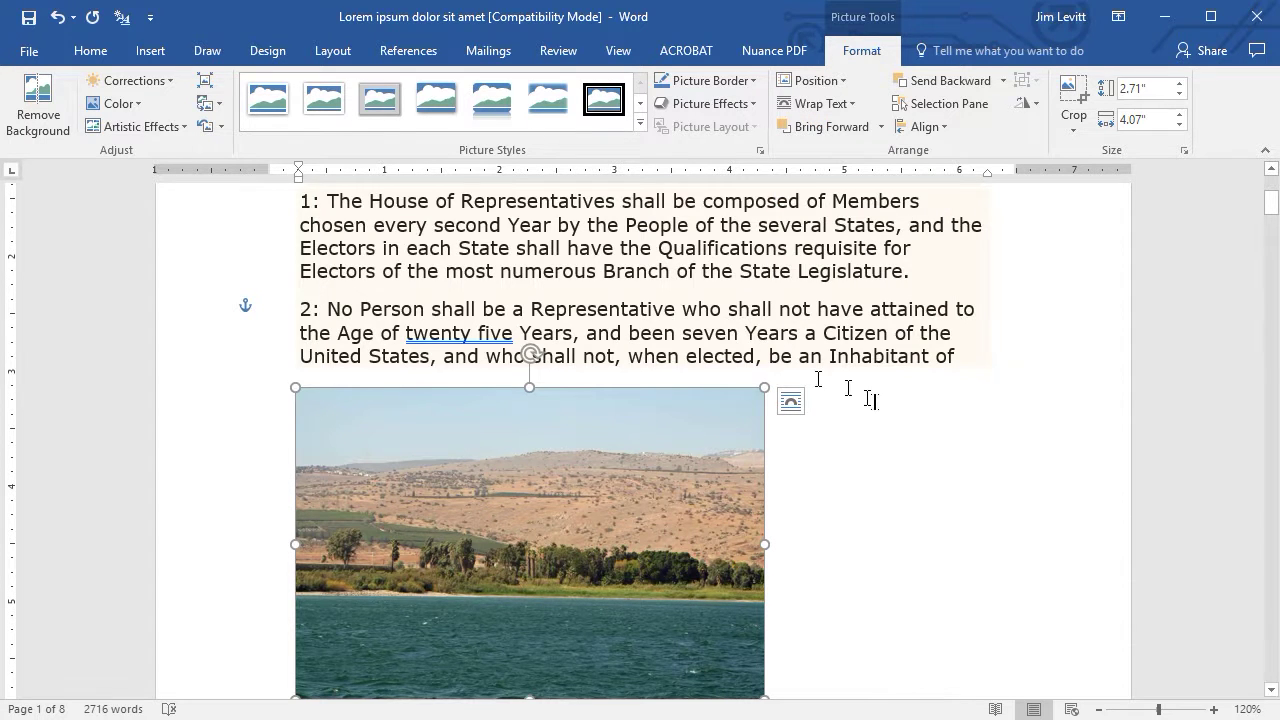
{"action": "scroll", "coordinate": [867, 398], "scroll_direction": "down", "scroll_amount": 2}
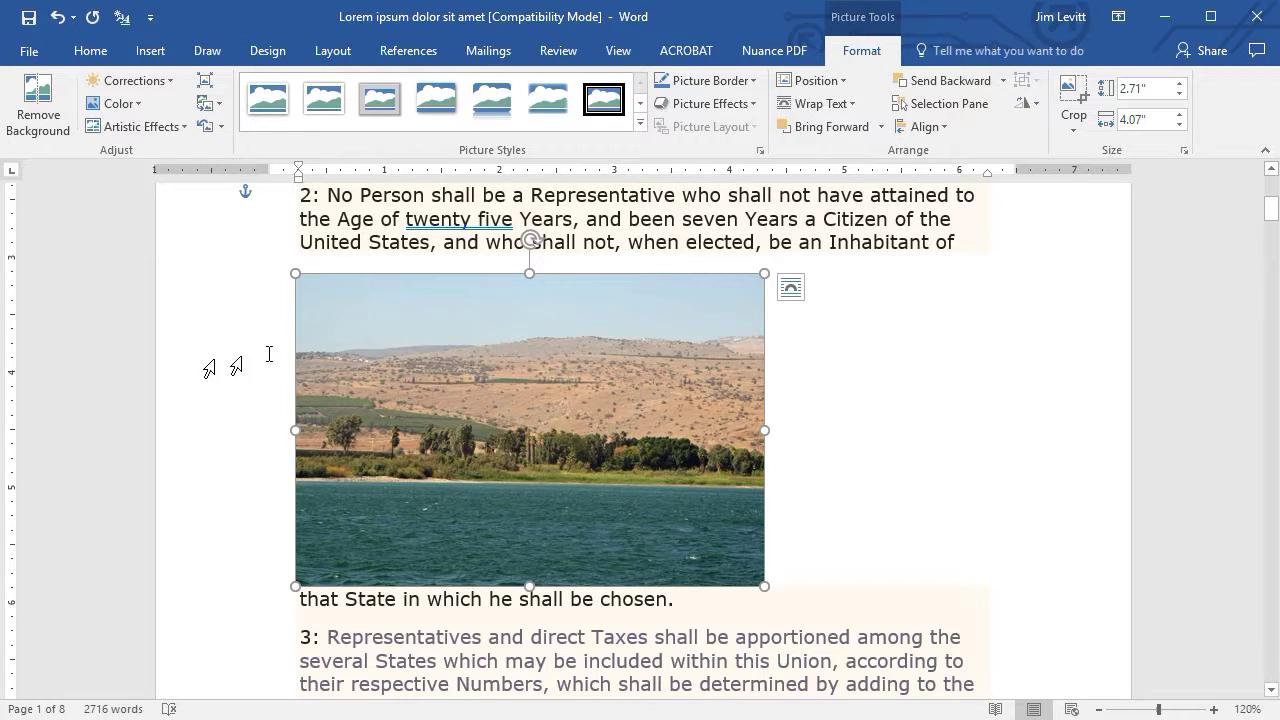
{"action": "left_click_drag", "start_coordinate": [538, 357], "coordinate": [652, 362]}
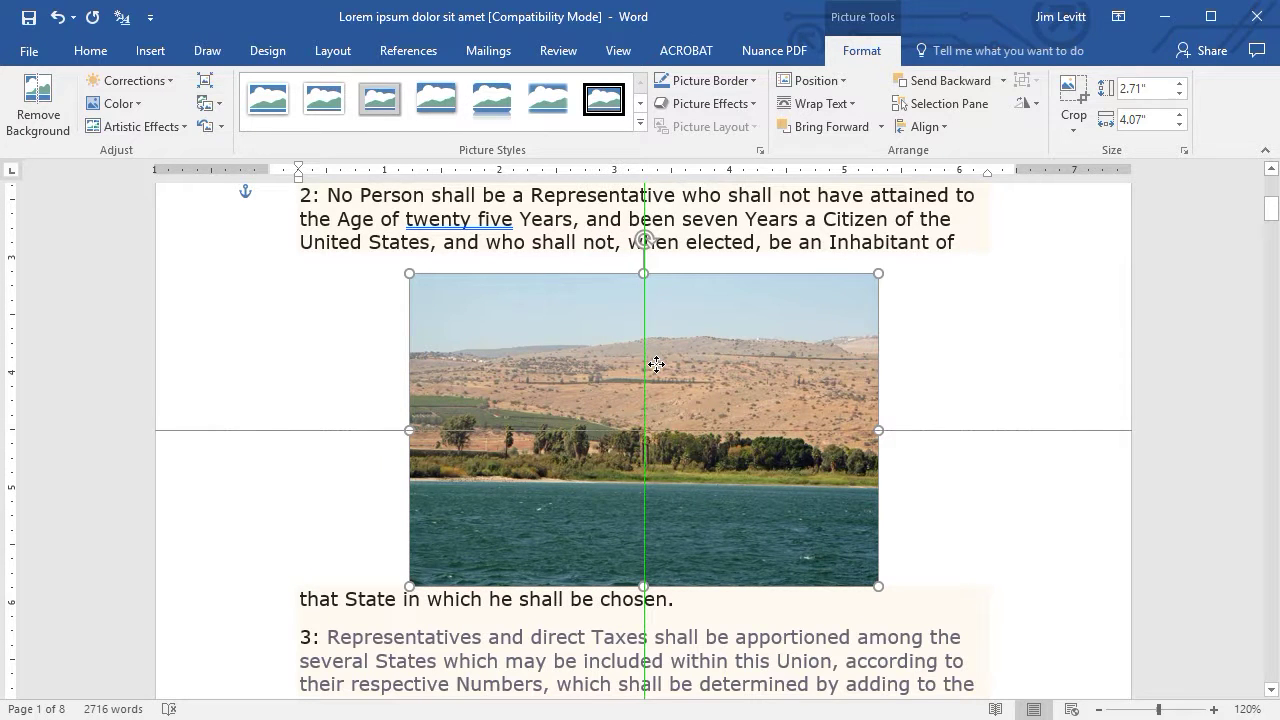
{"action": "left_click_drag", "start_coordinate": [656, 364], "coordinate": [627, 405]}
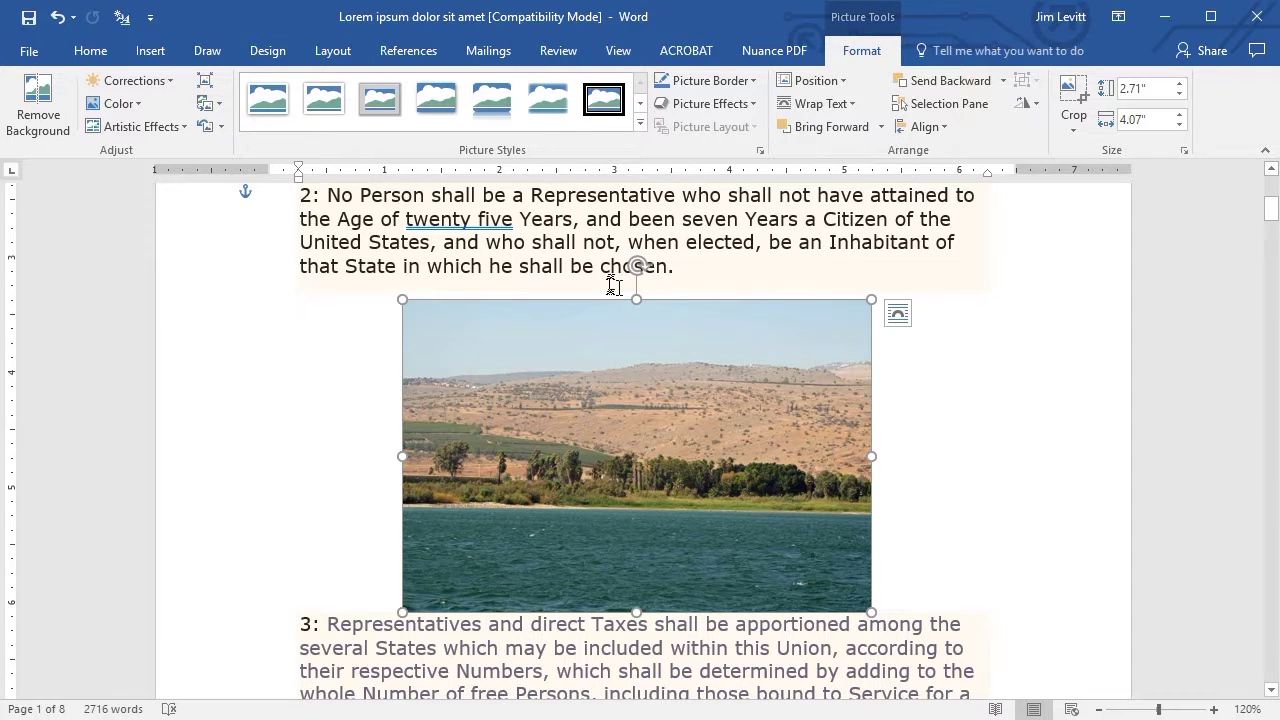
- Set the lake photo to Square wrapping at the right margin beside clause 3
{"action": "left_click", "coordinate": [822, 104]}
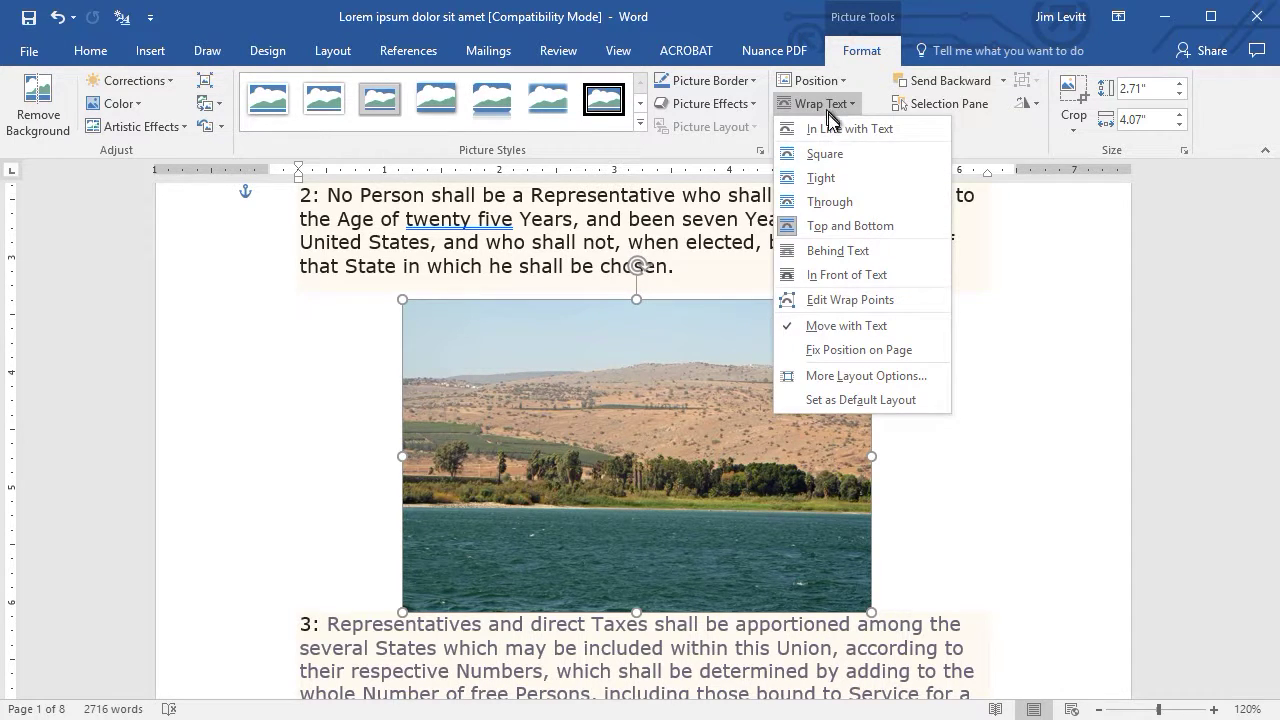
{"action": "left_click", "coordinate": [830, 154]}
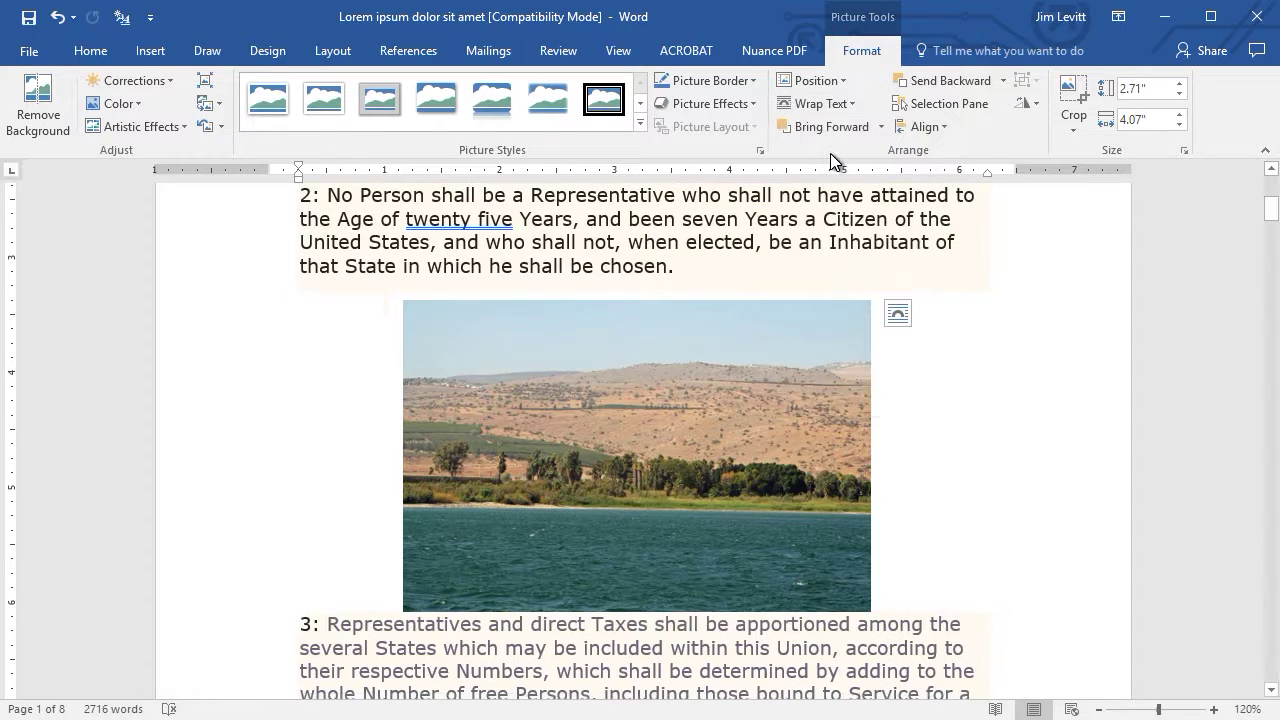
{"action": "left_click_drag", "start_coordinate": [514, 380], "coordinate": [660, 380]}
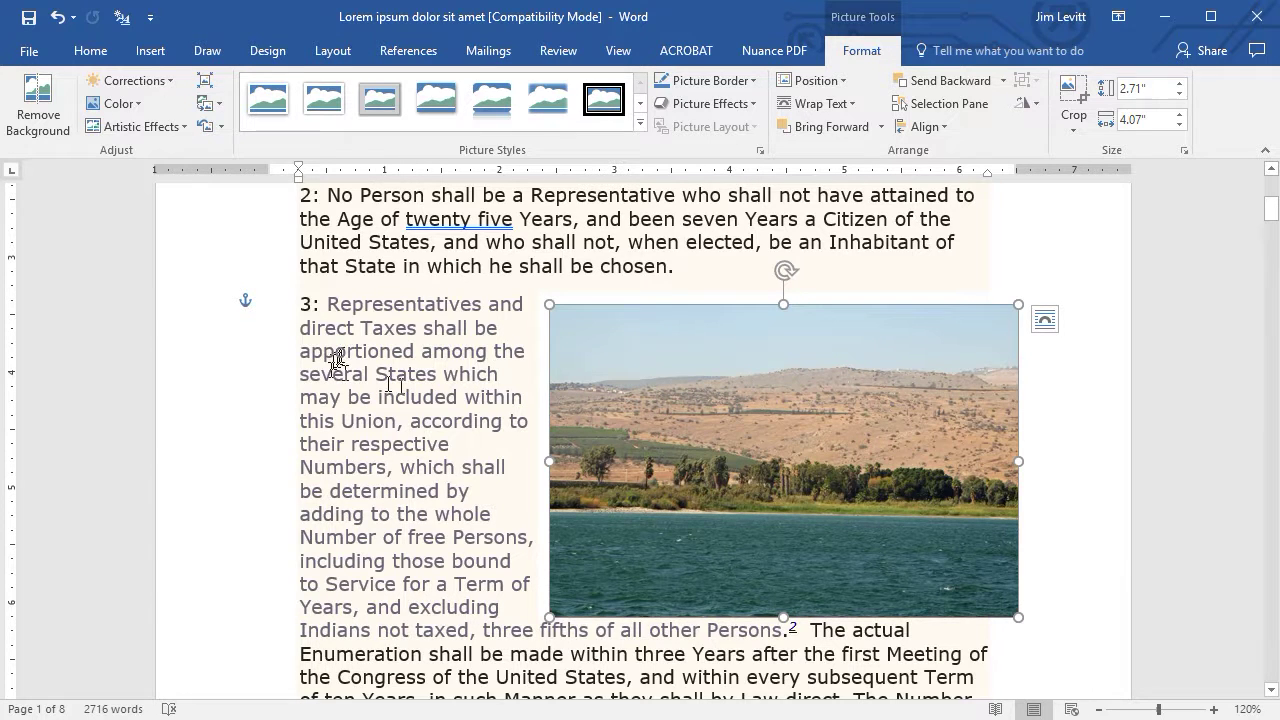
{"action": "scroll", "coordinate": [395, 462], "scroll_direction": "down", "scroll_amount": 4}
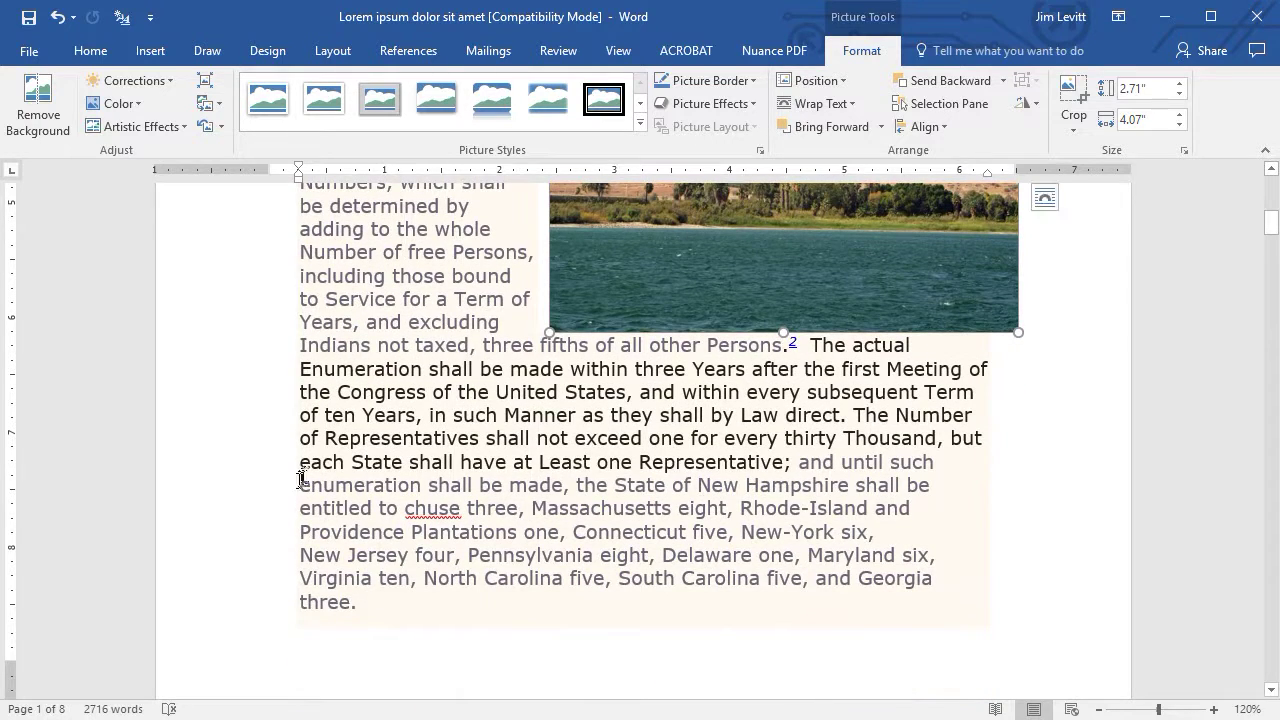
- Insert the 1.25" by 1.67" garden photo and drag it to the start of the Section 2 heading
{"action": "left_click", "coordinate": [150, 52]}
{"action": "left_click", "coordinate": [182, 95]}
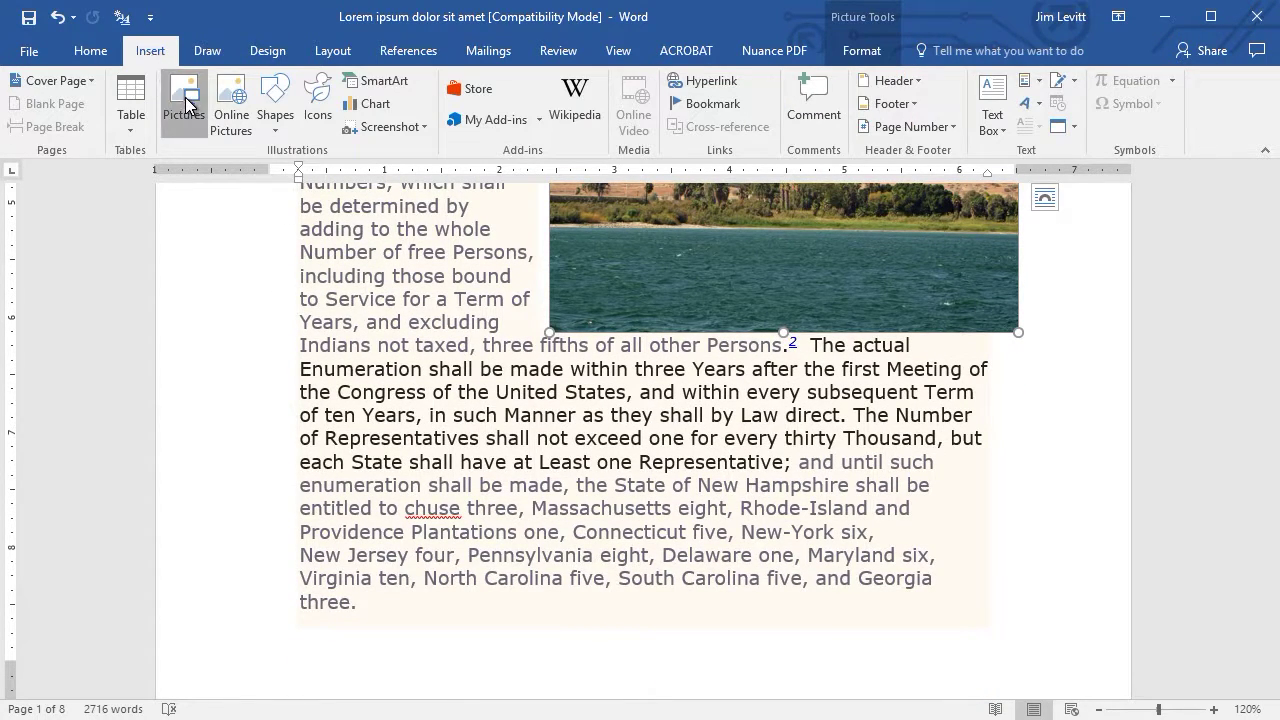
{"action": "double_click", "coordinate": [450, 148]}
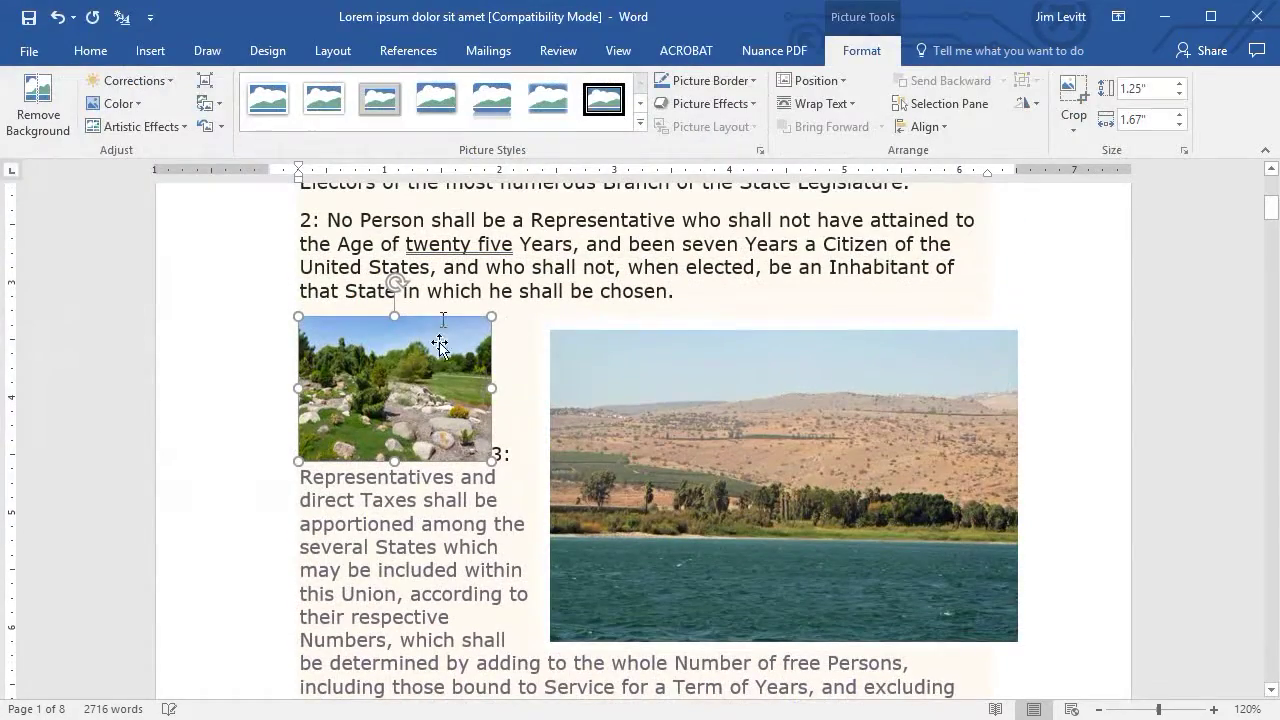
{"action": "left_click_drag", "start_coordinate": [440, 345], "coordinate": [298, 290]}
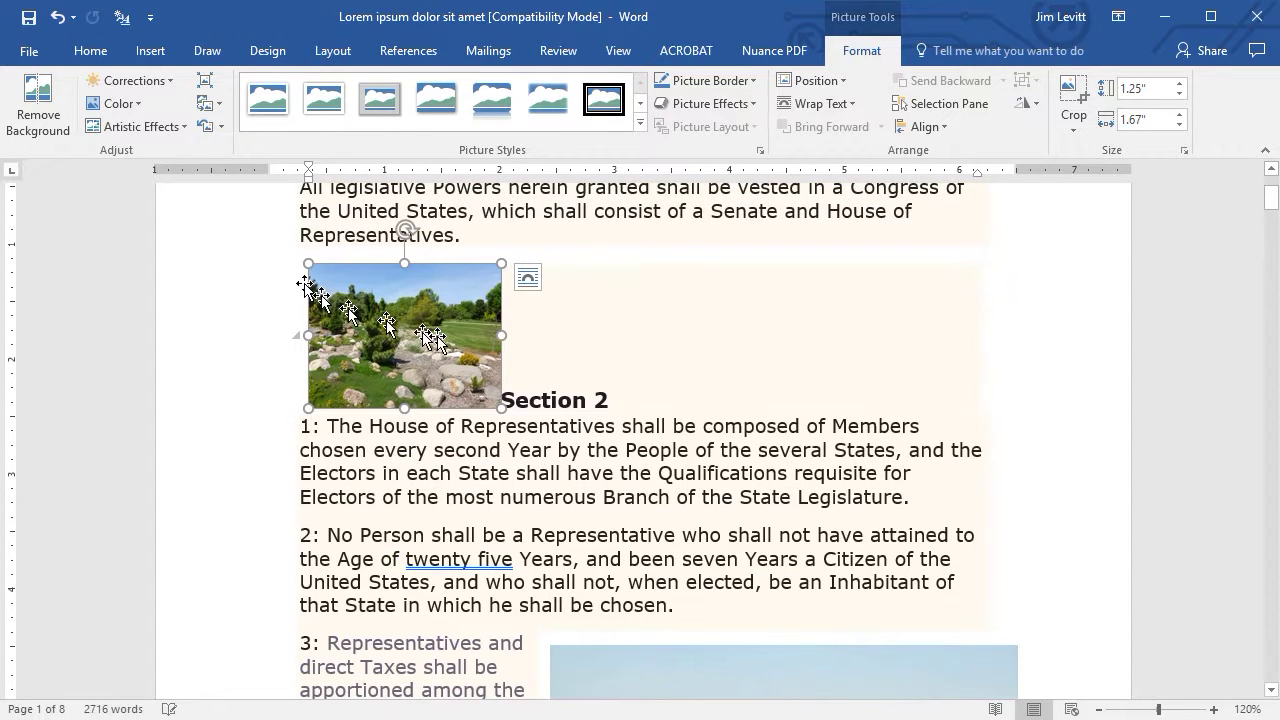
- Move the garden photo below the Section 2 heading with clause 1 wrapping squarely on its right
{"action": "left_click_drag", "start_coordinate": [425, 340], "coordinate": [287, 429]}
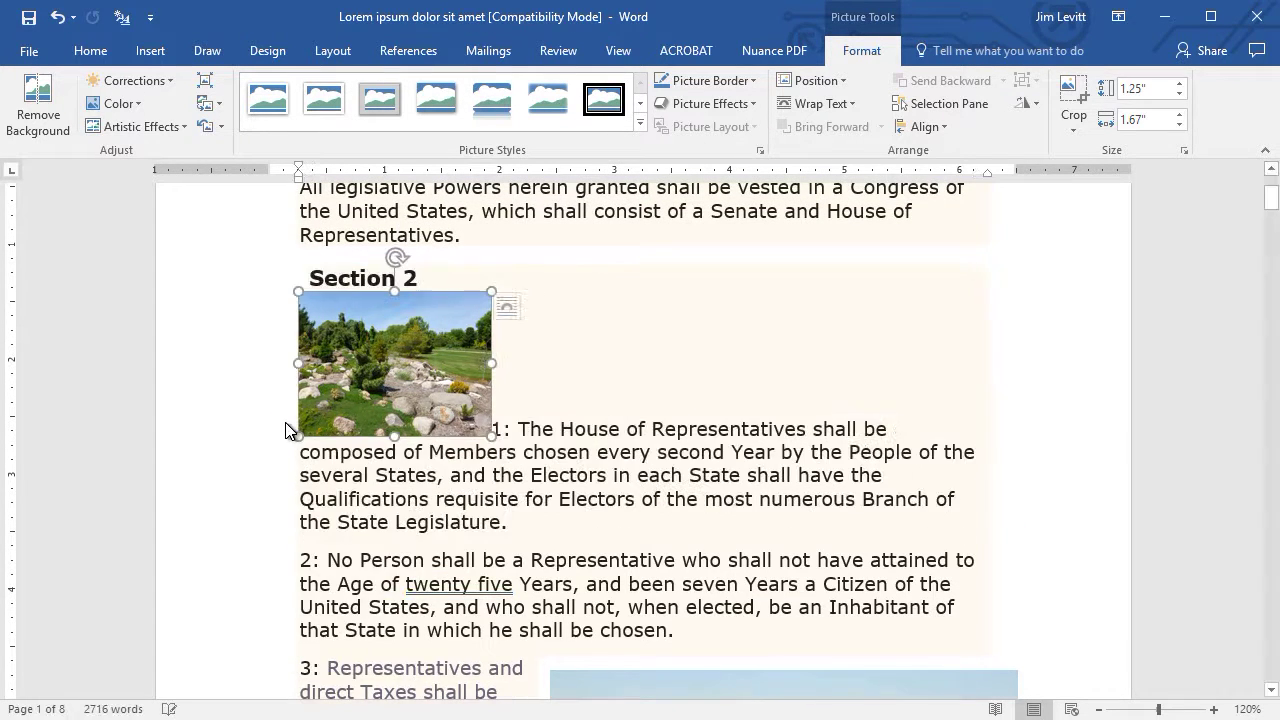
{"action": "left_click", "coordinate": [815, 107]}
{"action": "left_click", "coordinate": [855, 154]}
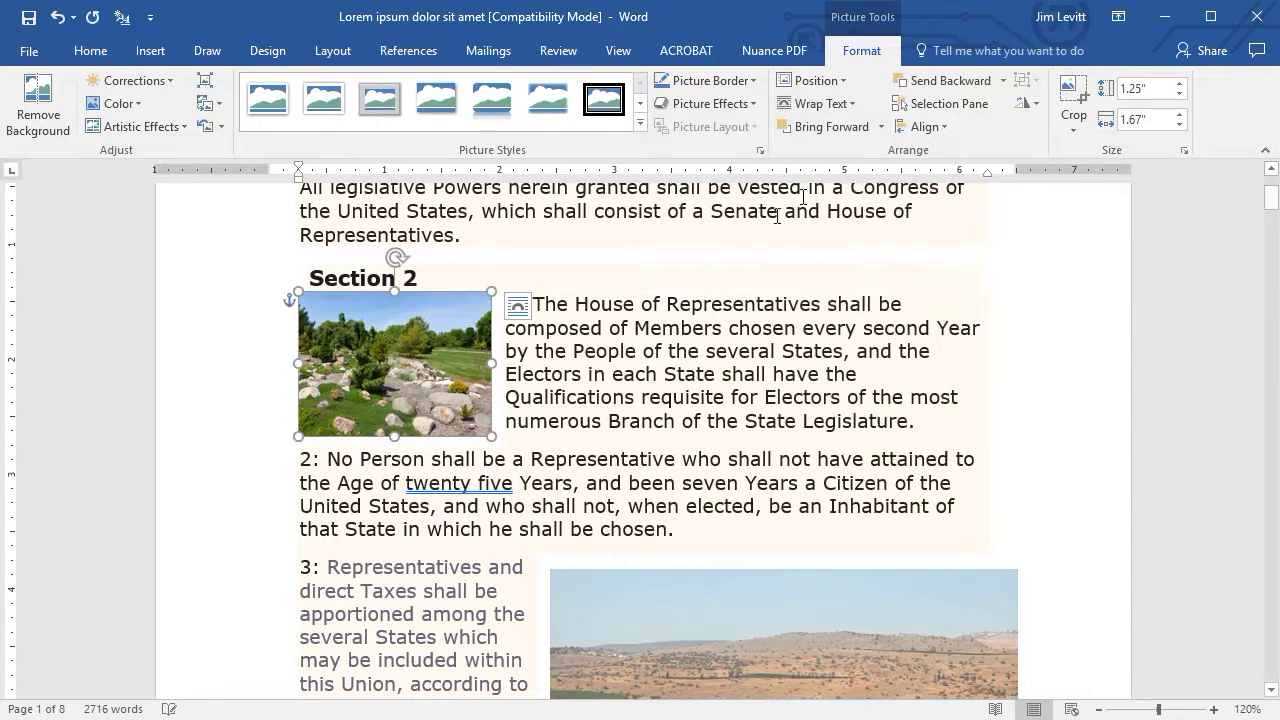
{"action": "scroll", "coordinate": [725, 445], "scroll_direction": "down", "scroll_amount": 3}
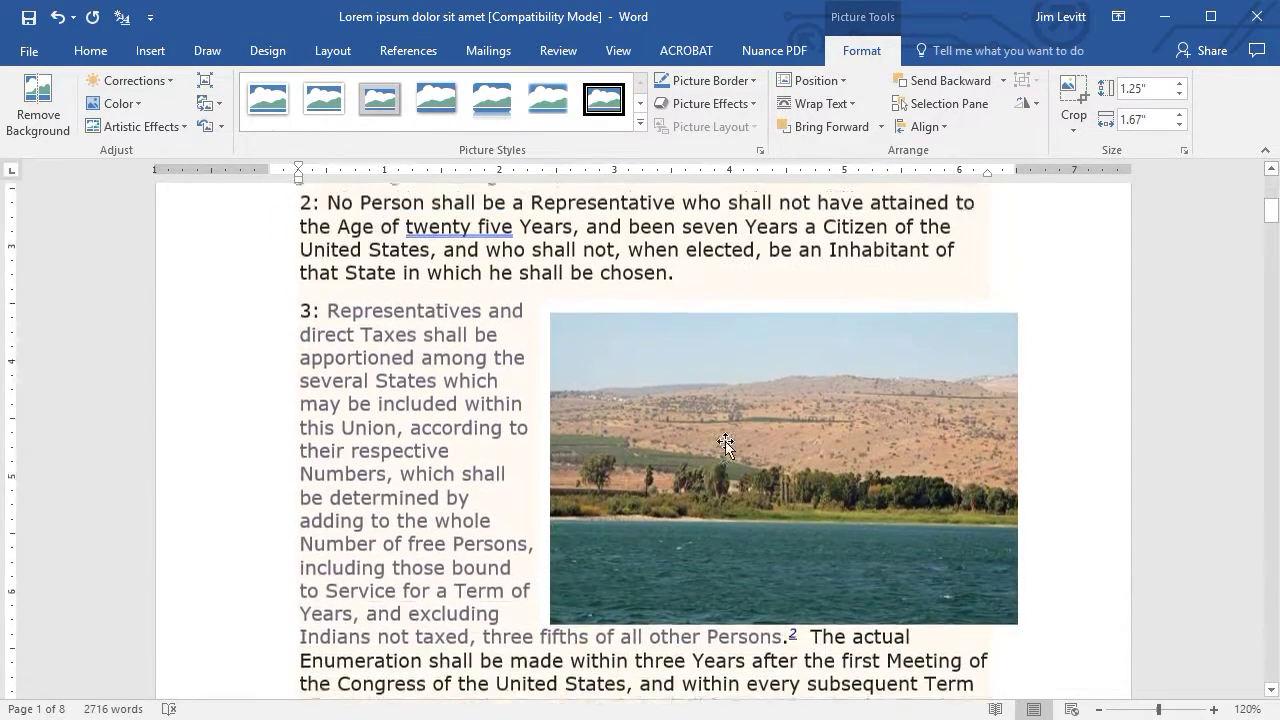
{"action": "scroll", "coordinate": [725, 445], "scroll_direction": "up", "scroll_amount": 3}
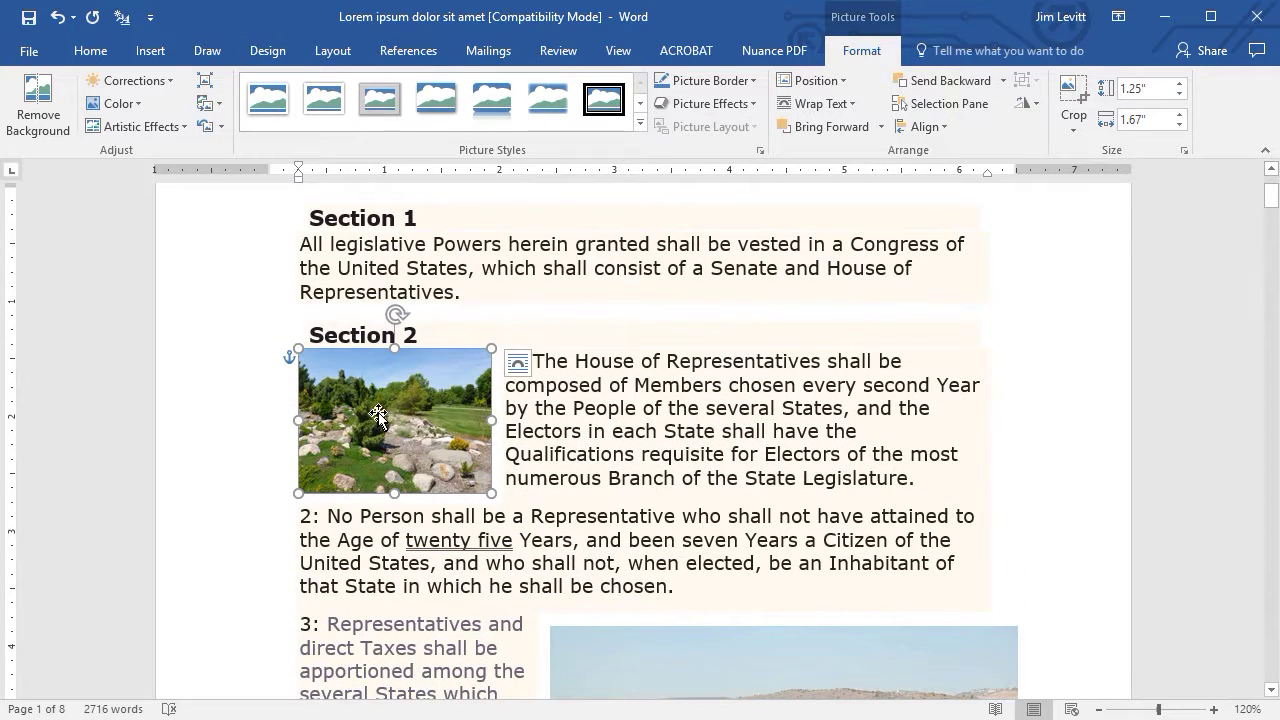